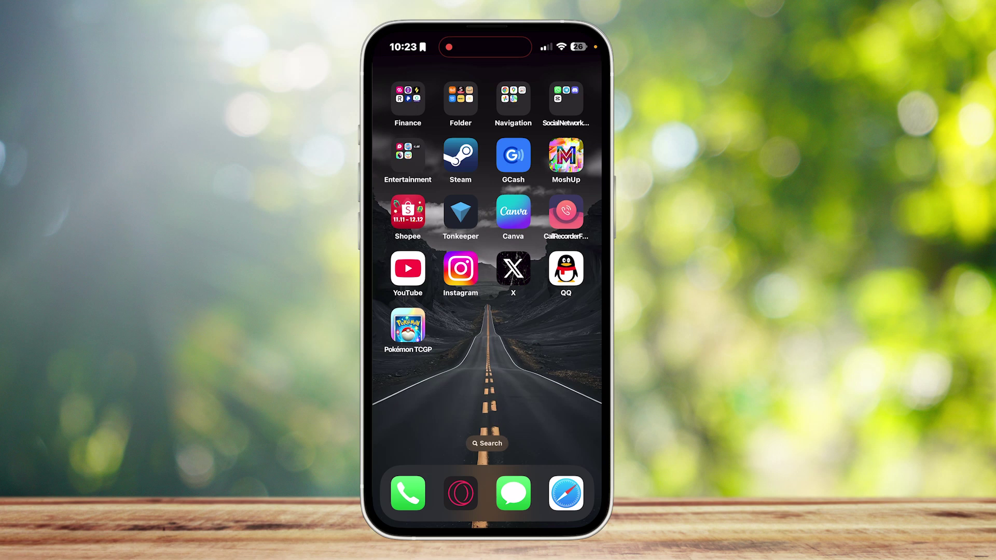
Launch YouTube and show the 11K comments on the Minecraft boat-race Short.
{"action": "left_click", "coordinate": [409, 269]}
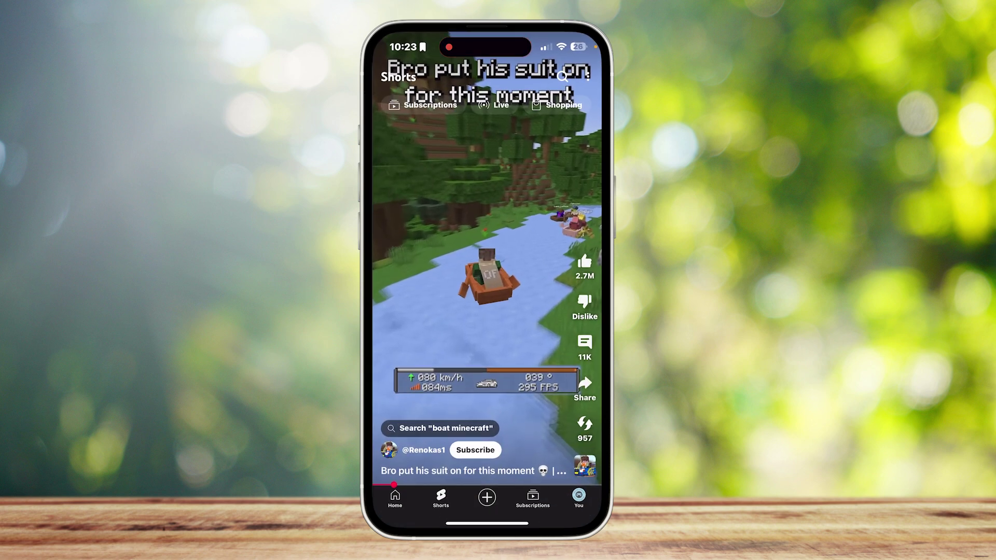
{"action": "left_click", "coordinate": [584, 342]}
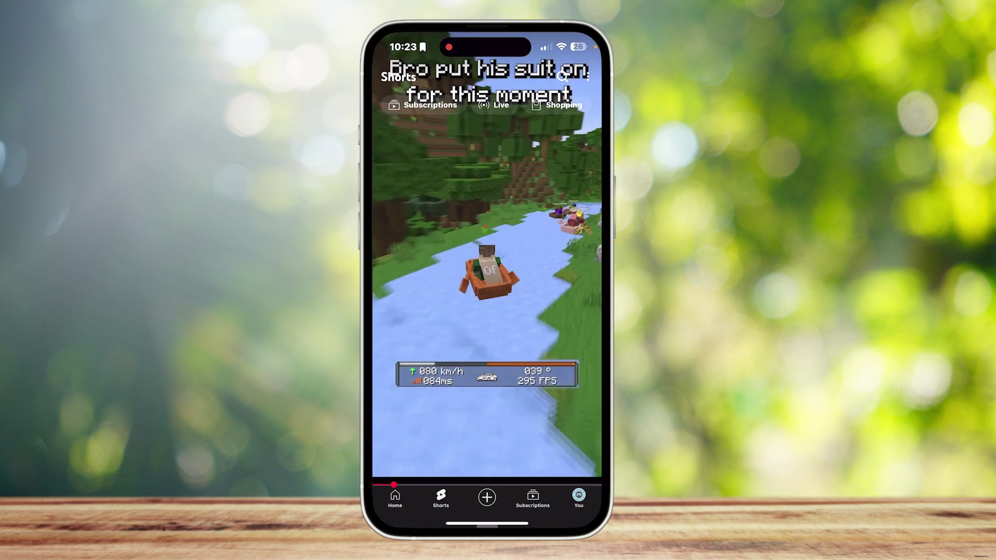
Paste the copied Instagram post link into the new-comment box without posting it.
{"action": "left_click", "coordinate": [587, 224]}
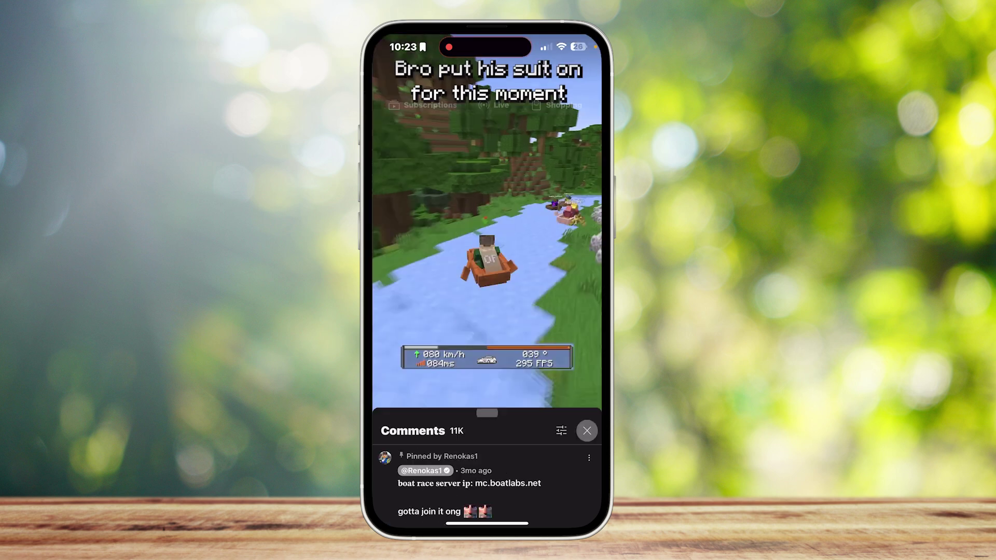
{"action": "left_click", "coordinate": [584, 343]}
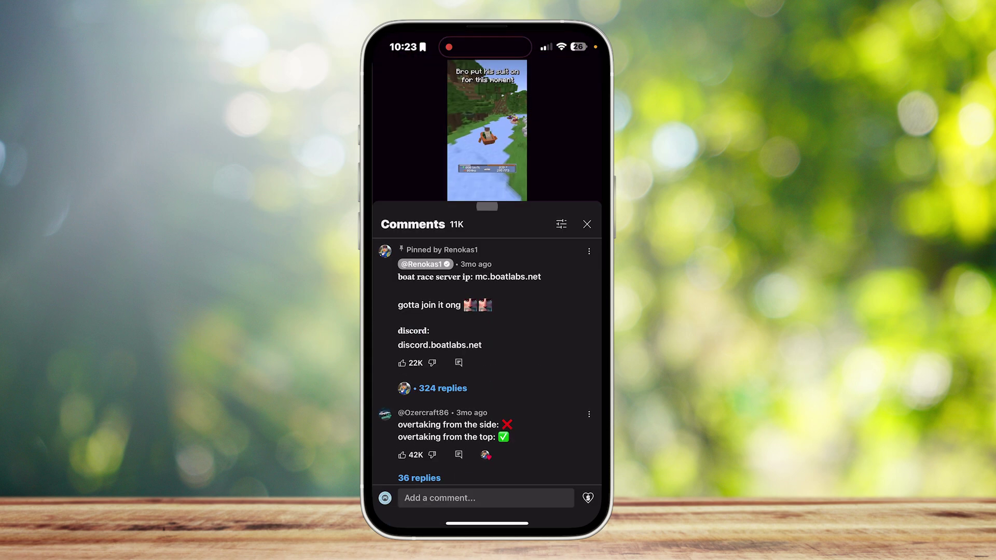
{"action": "left_click", "coordinate": [467, 498]}
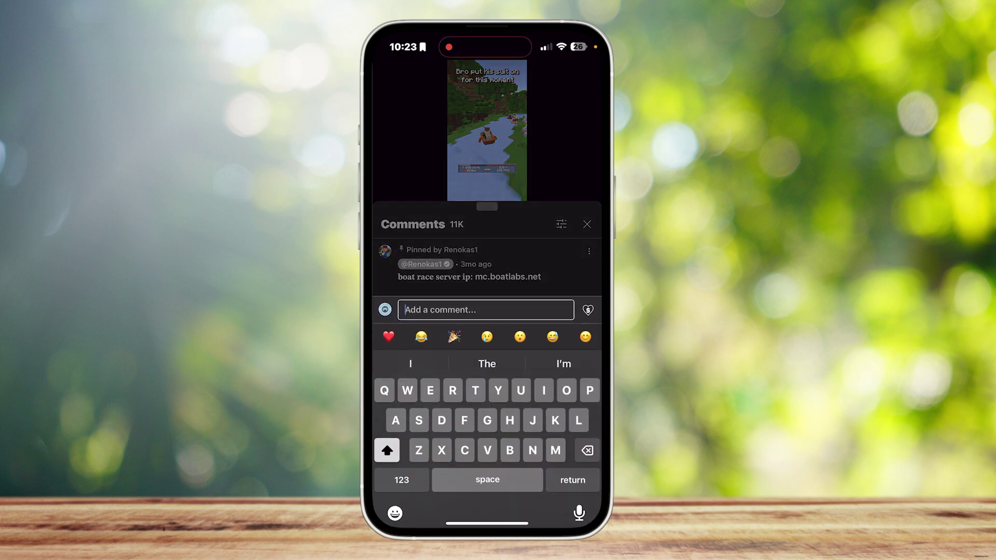
{"action": "left_click", "coordinate": [436, 304]}
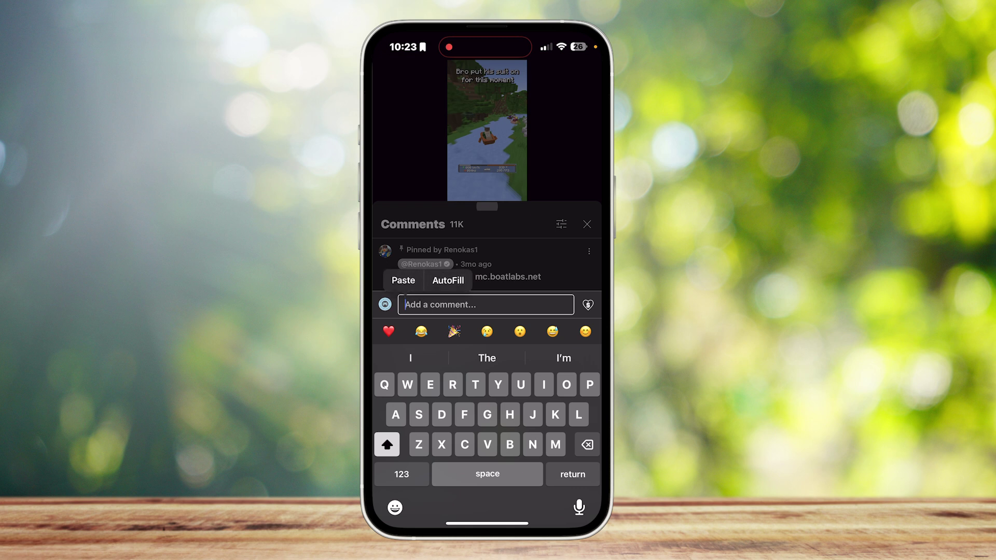
{"action": "left_click", "coordinate": [402, 281]}
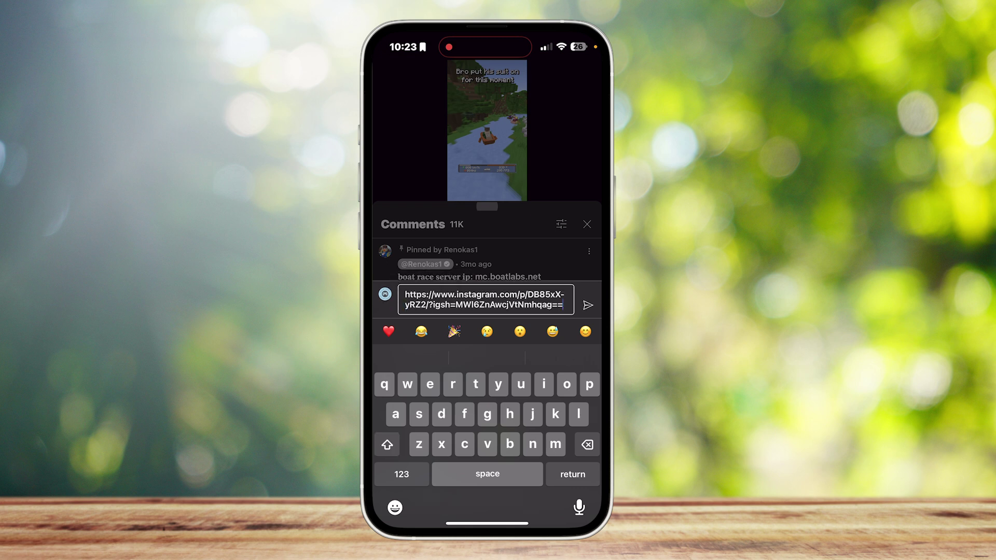